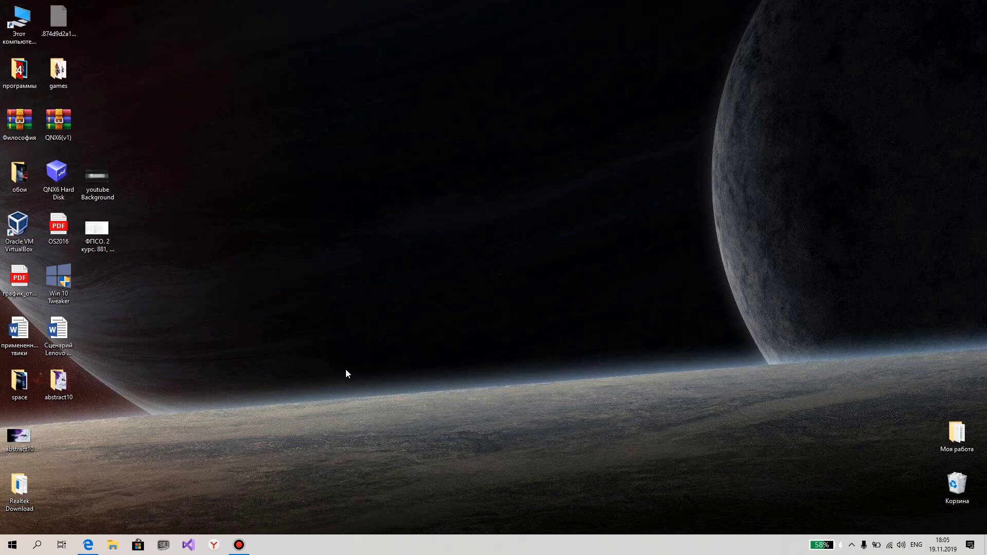
Switch to Microsoft Edge to review the Lenovo Vantage search results and support article, and minimize the browser
click(88, 545)
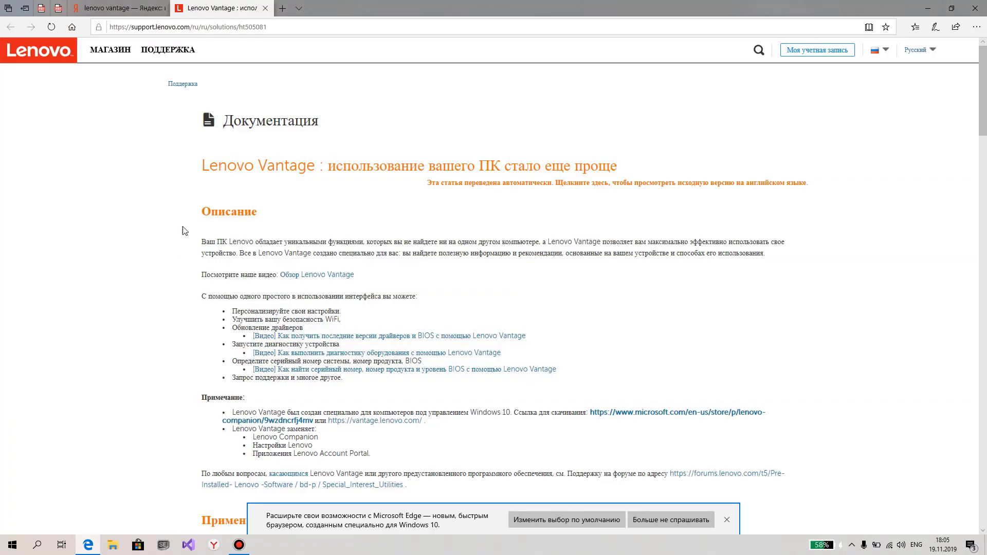
click(127, 6)
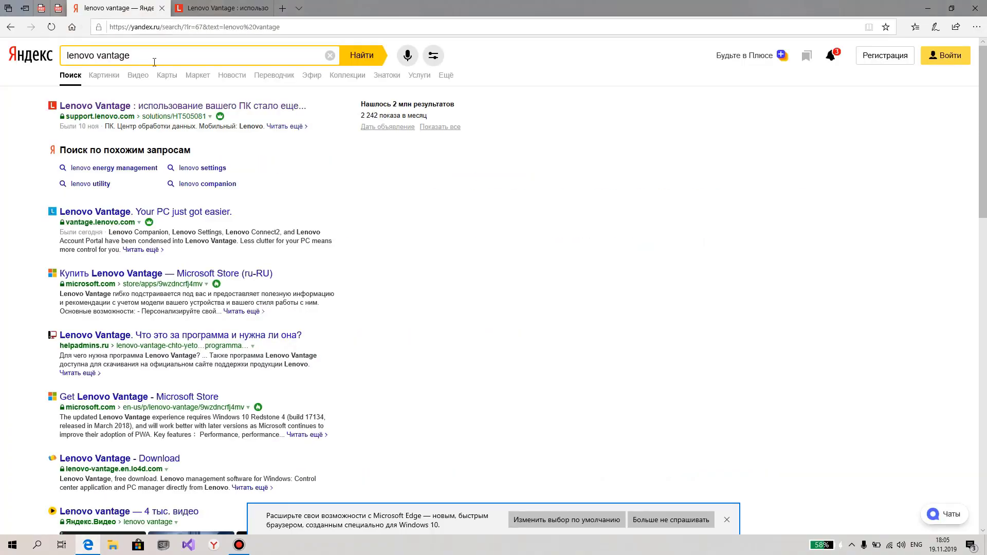
click(216, 11)
scroll(217, 187, down, 2)
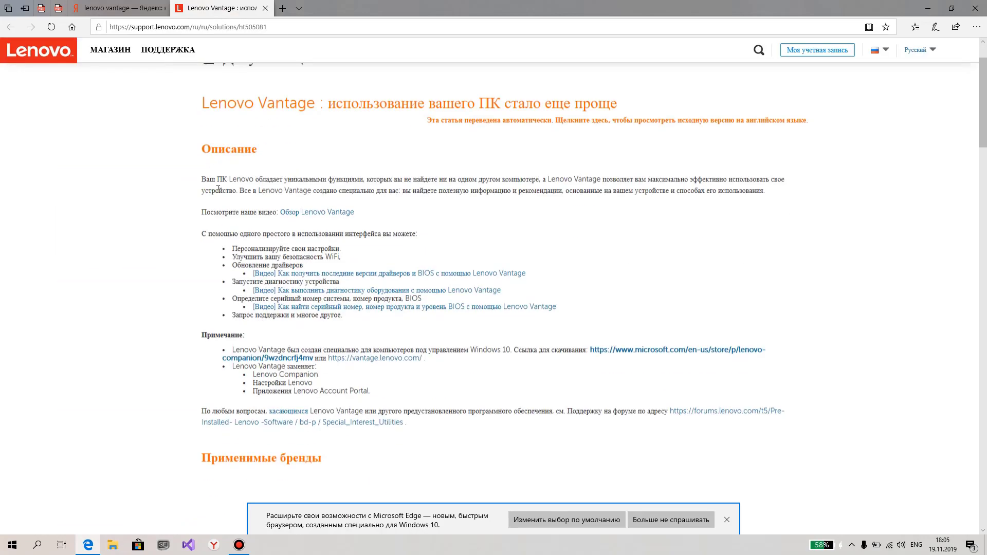
scroll(226, 162, down, 15)
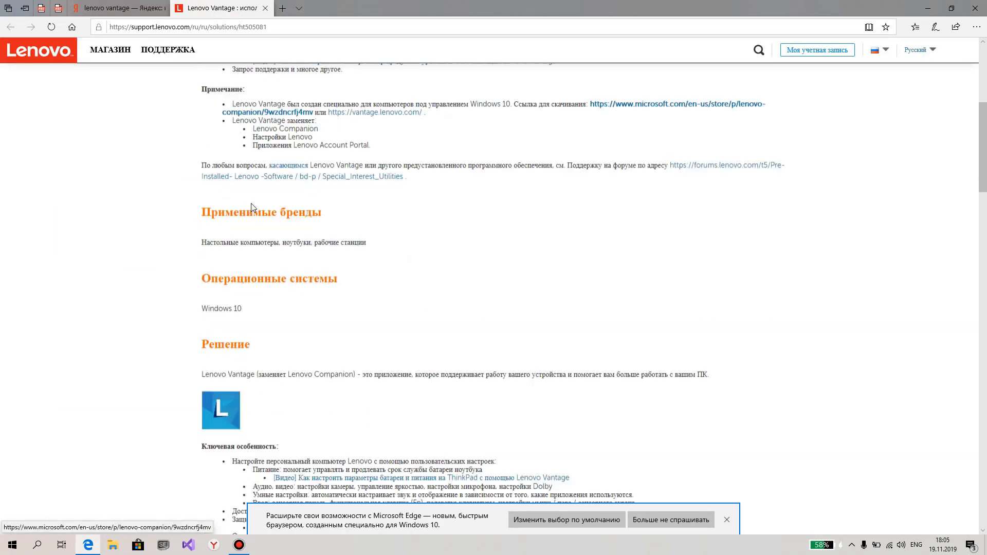
scroll(257, 203, down, 15)
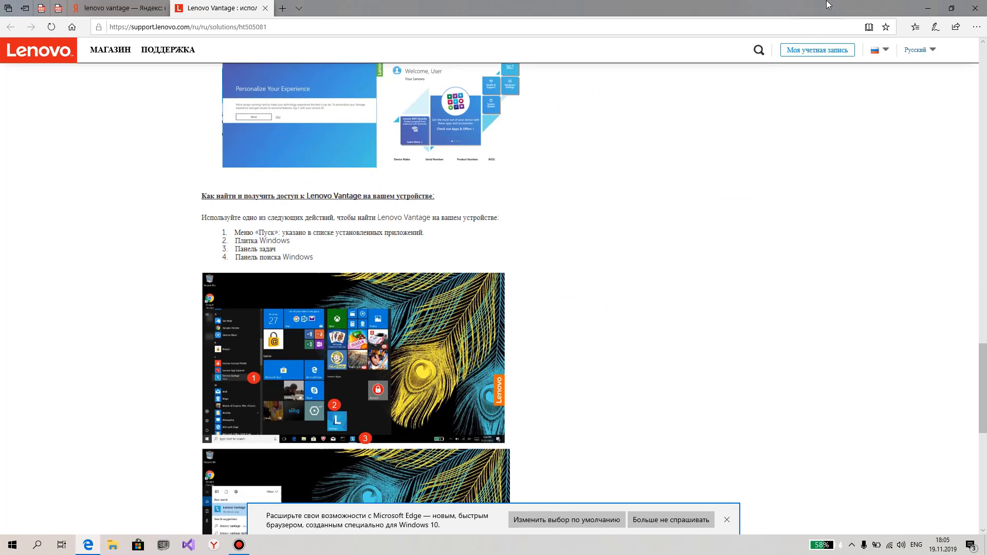
click(925, 9)
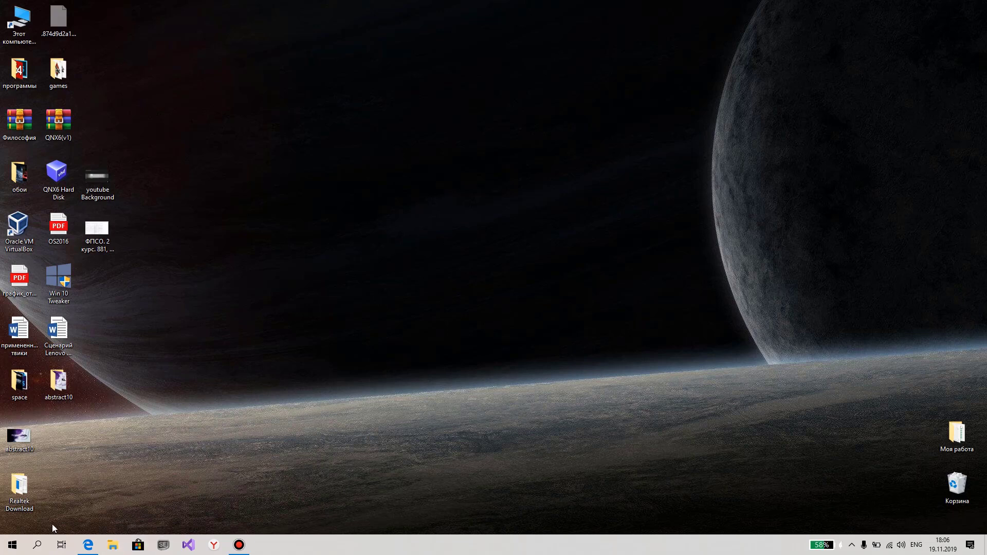
Search Microsoft Store for "lenovo", view the Lenovo Vantage app page, and close the store
click(12, 545)
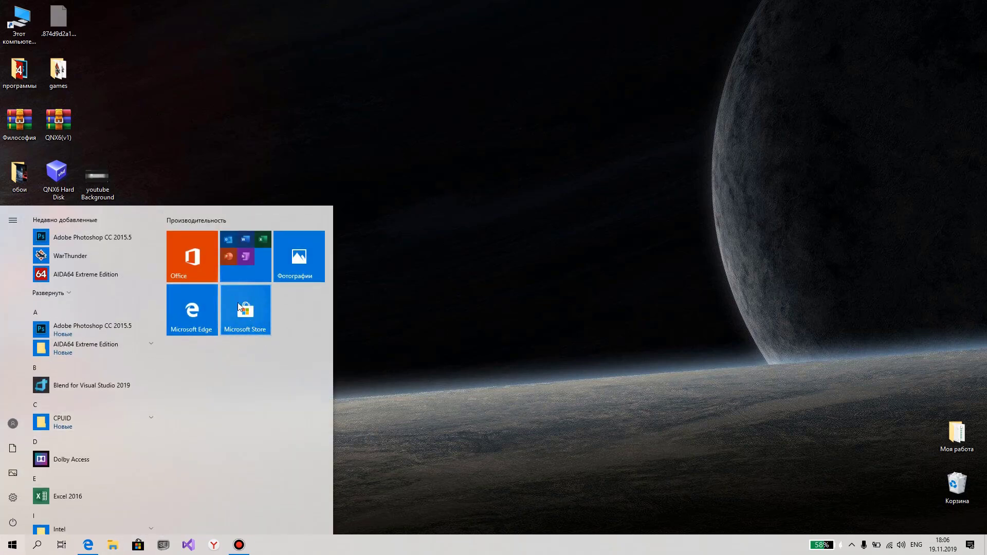
click(246, 311)
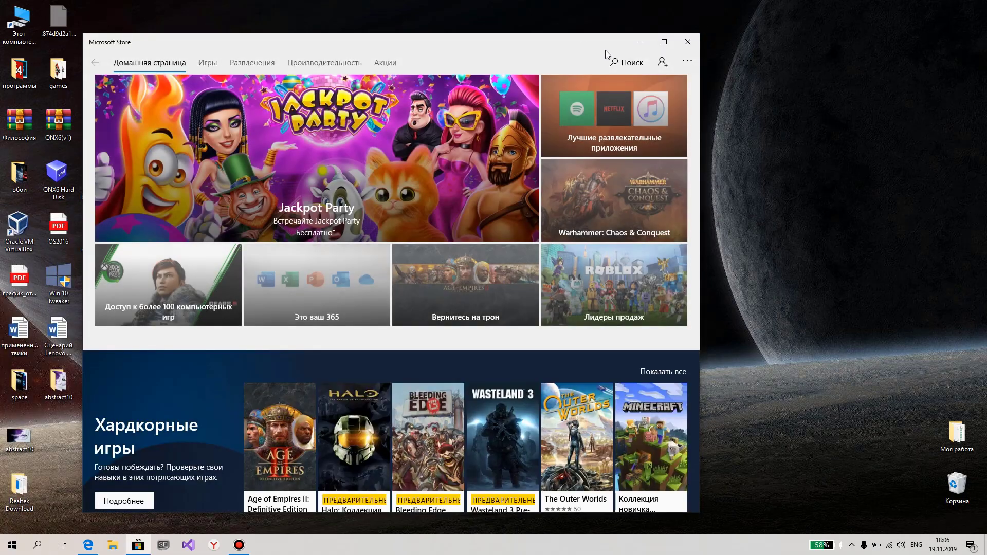
click(616, 57)
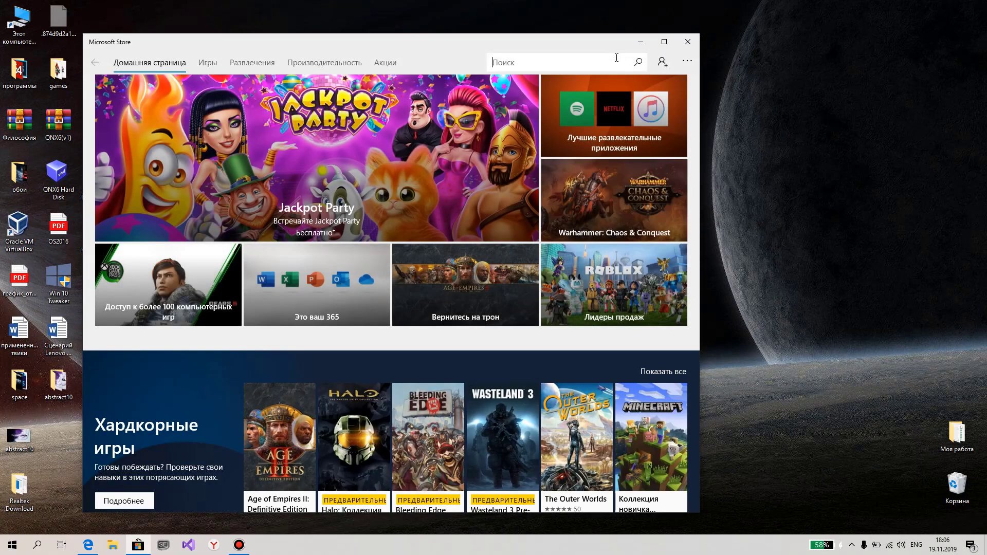
text(lenovo)
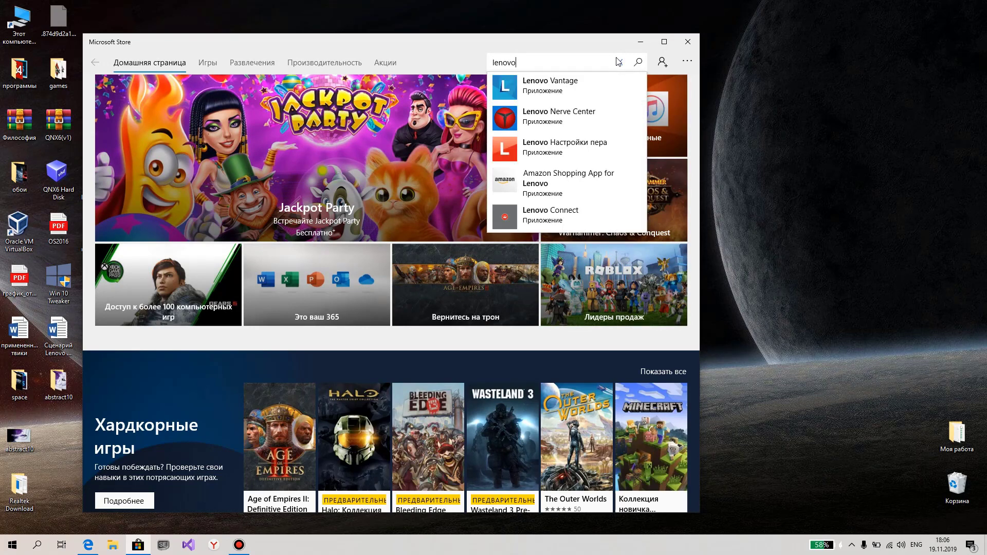
click(536, 88)
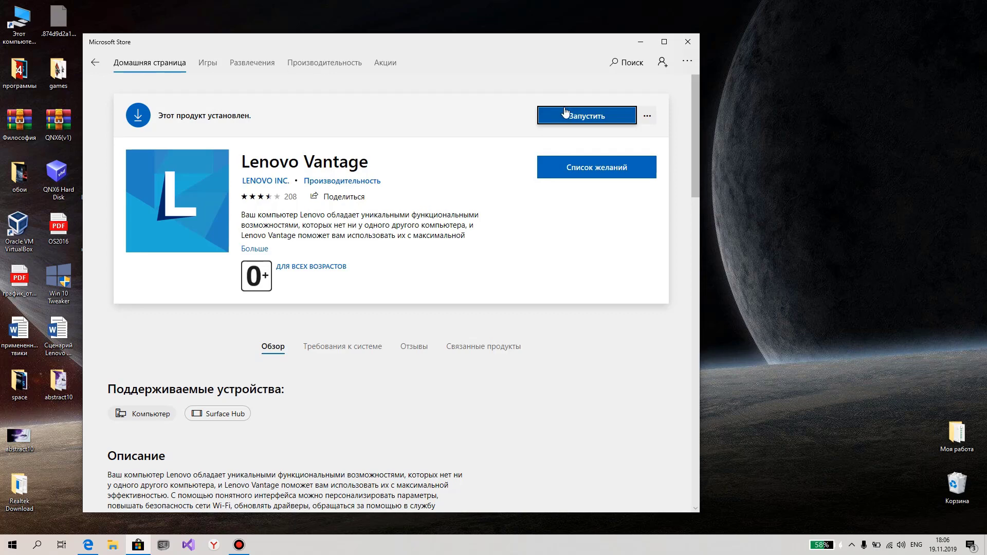
mouse_move(303, 53)
mouse_down()
mouse_move(326, 52)
mouse_move(311, 53)
mouse_up()
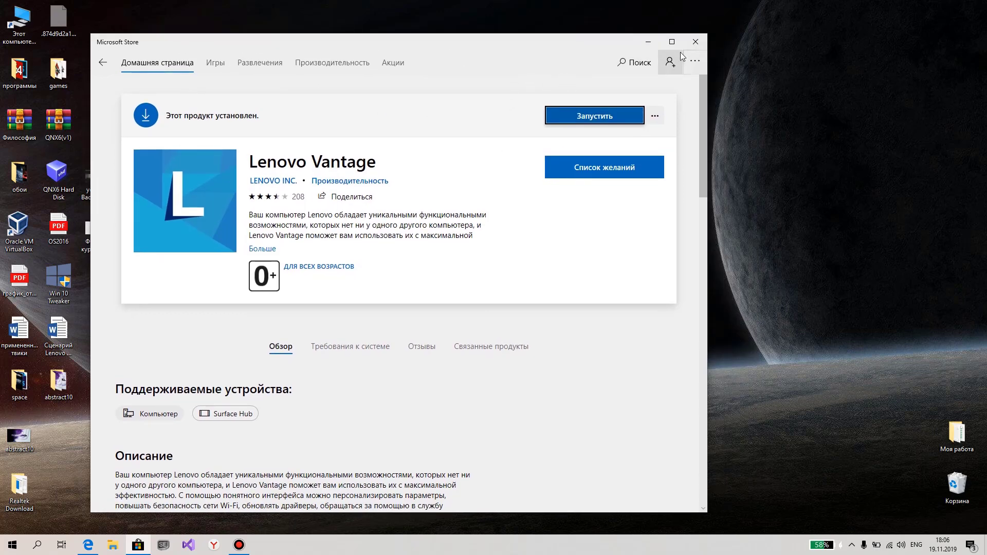
click(702, 41)
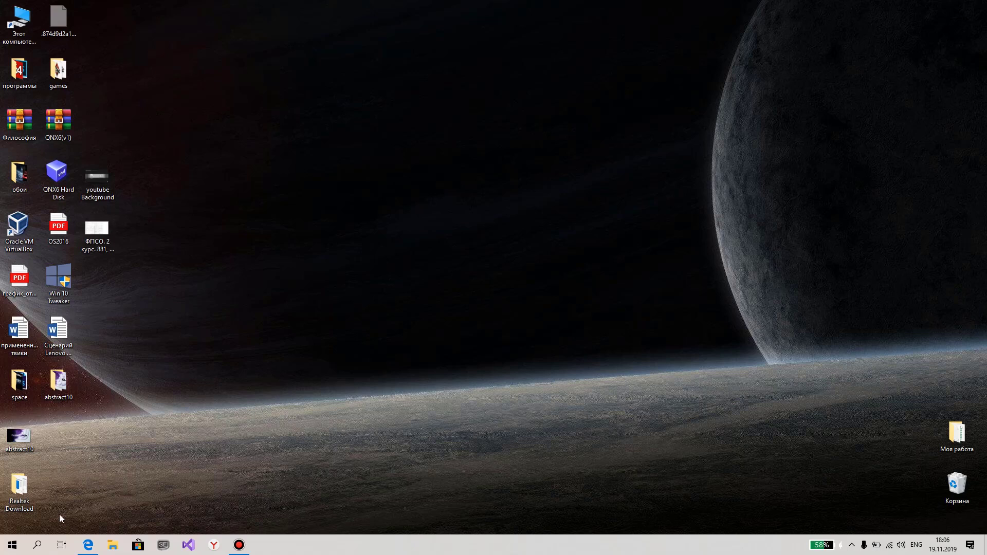
Find Lenovo Vantage by searching Windows for "leno" and launch the app
click(37, 545)
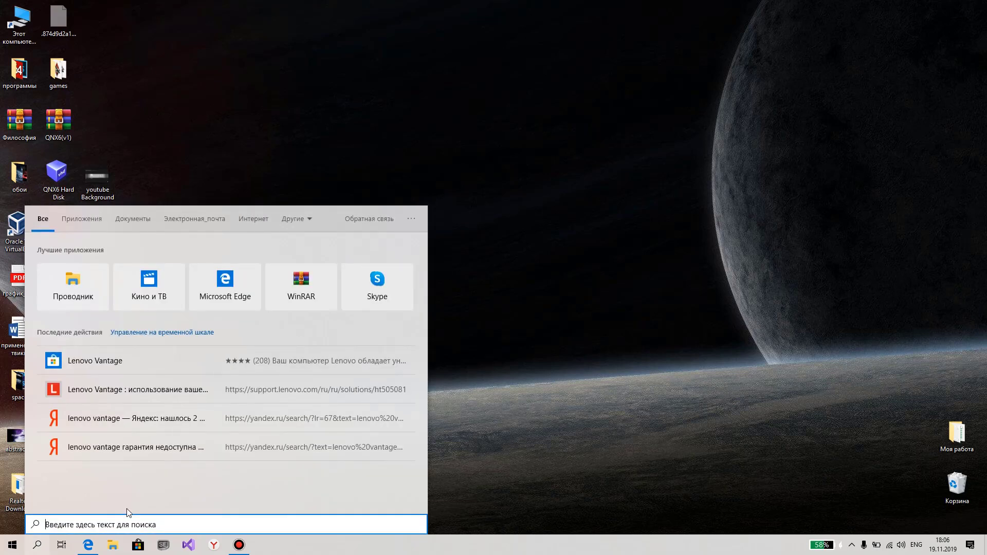
text(leno)
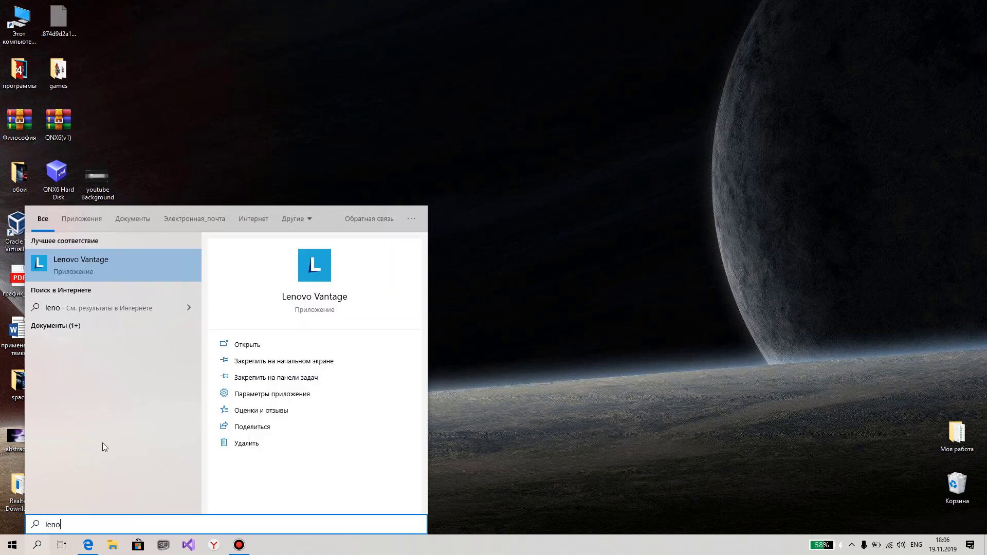
click(88, 268)
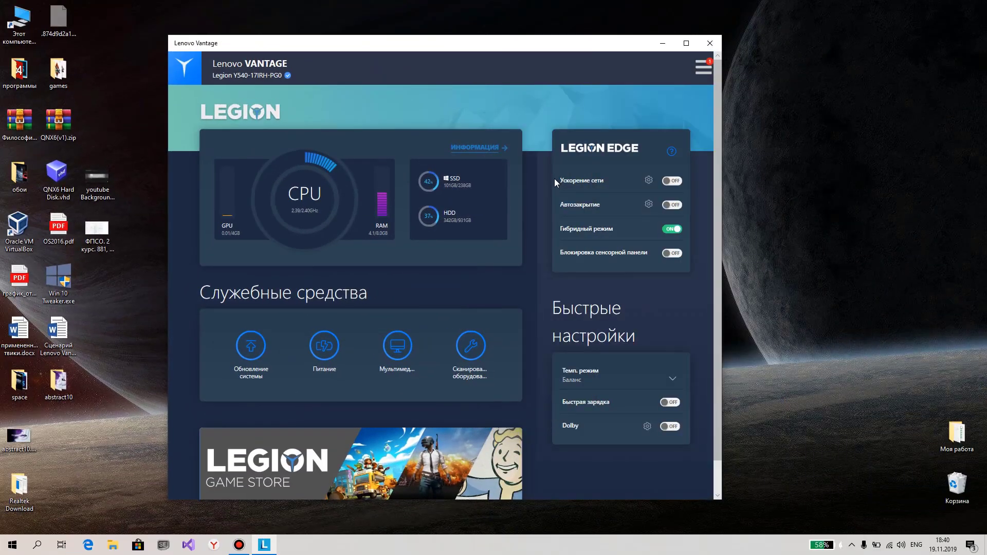
Examine the GPU, CPU, RAM and drive details and the device information page, returning to the Lenovo Vantage home page
mouse_move(486, 183)
mouse_move(230, 183)
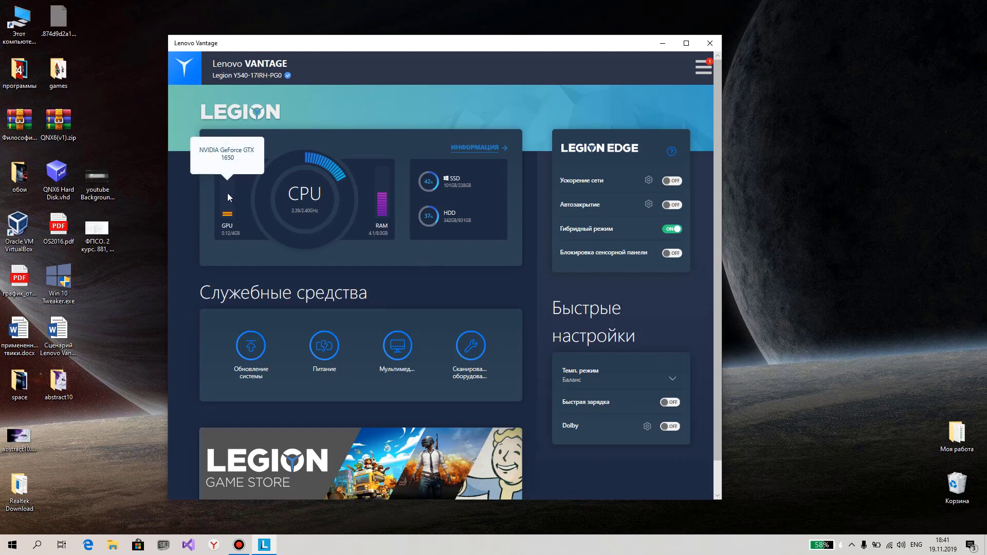
mouse_move(297, 193)
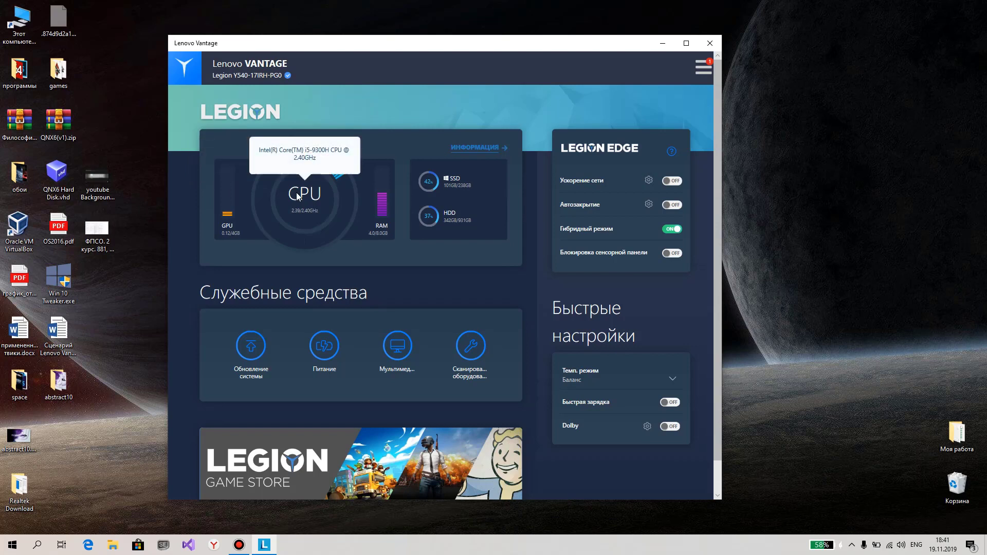
mouse_move(378, 205)
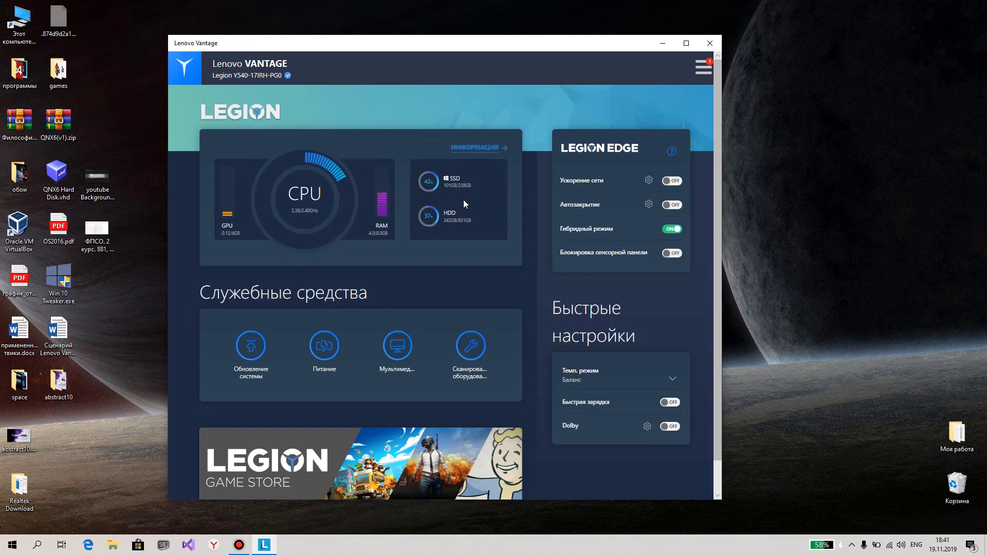
mouse_move(460, 207)
click(470, 150)
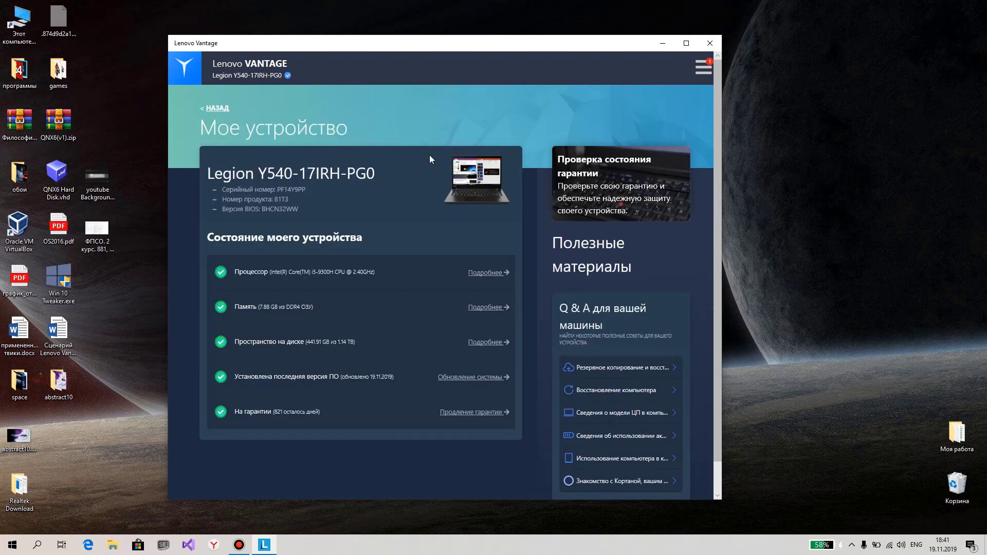
scroll(405, 172, up, 1)
click(216, 109)
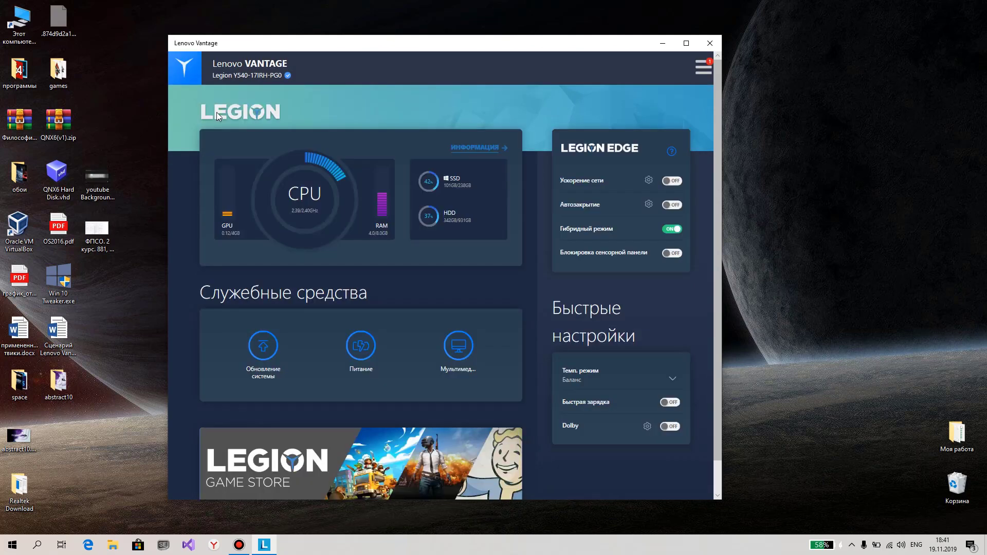
Review the system update page with its update log and automatic update options, and return to the home page
scroll(276, 189, down, 1)
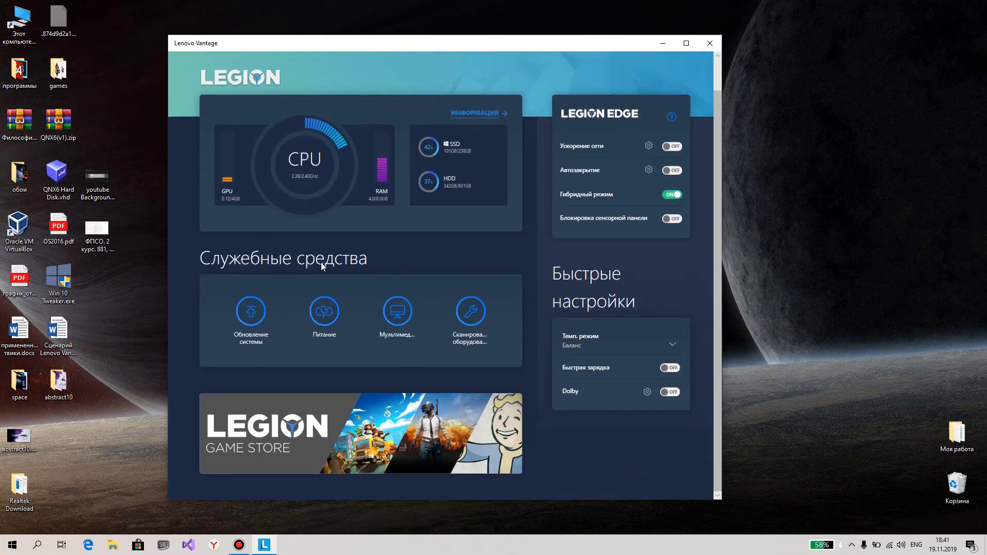
click(252, 310)
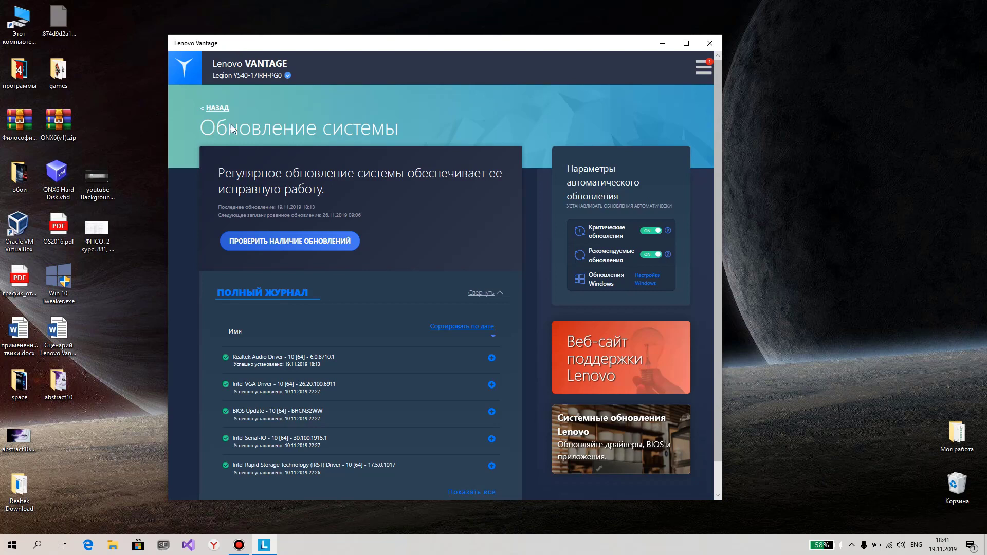
scroll(307, 374, down, 1)
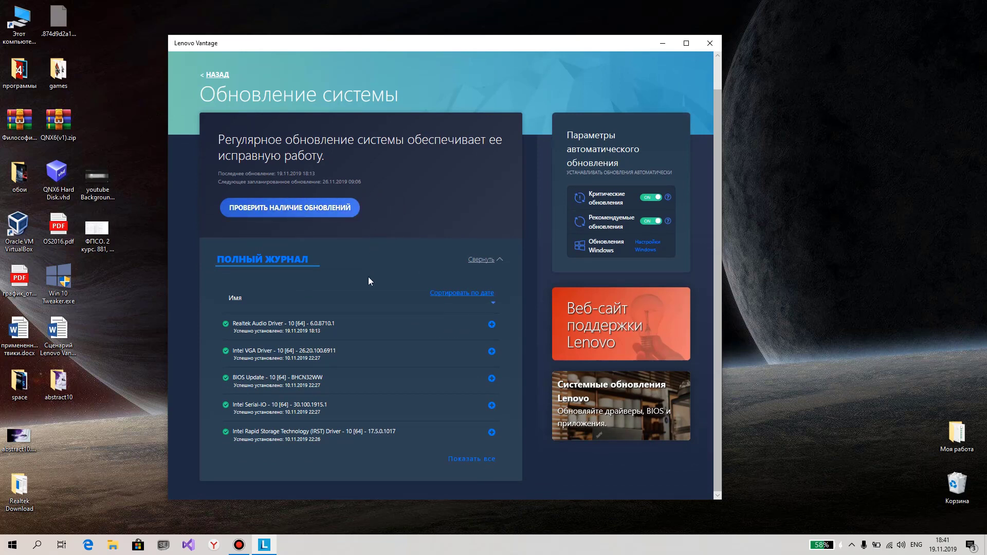
scroll(296, 210, up, 1)
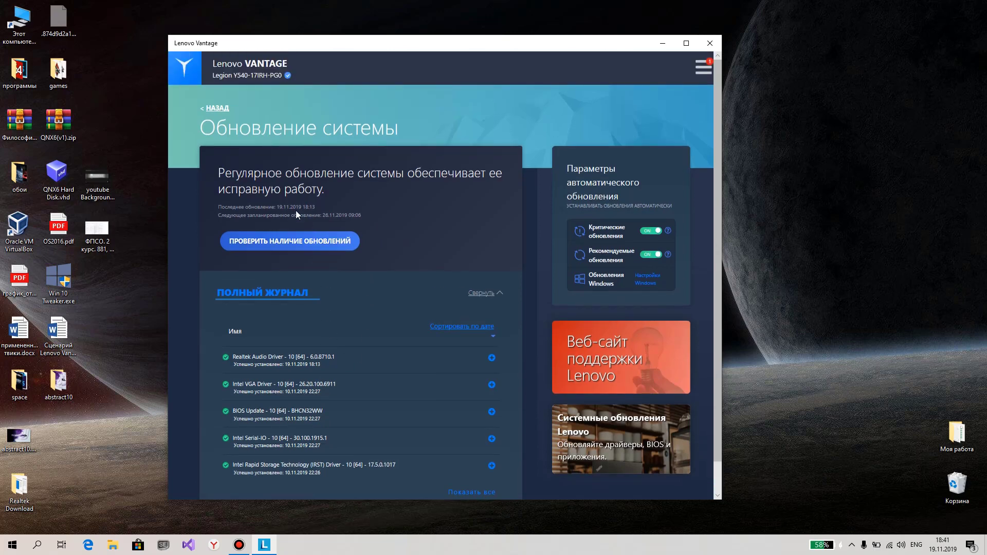
click(216, 108)
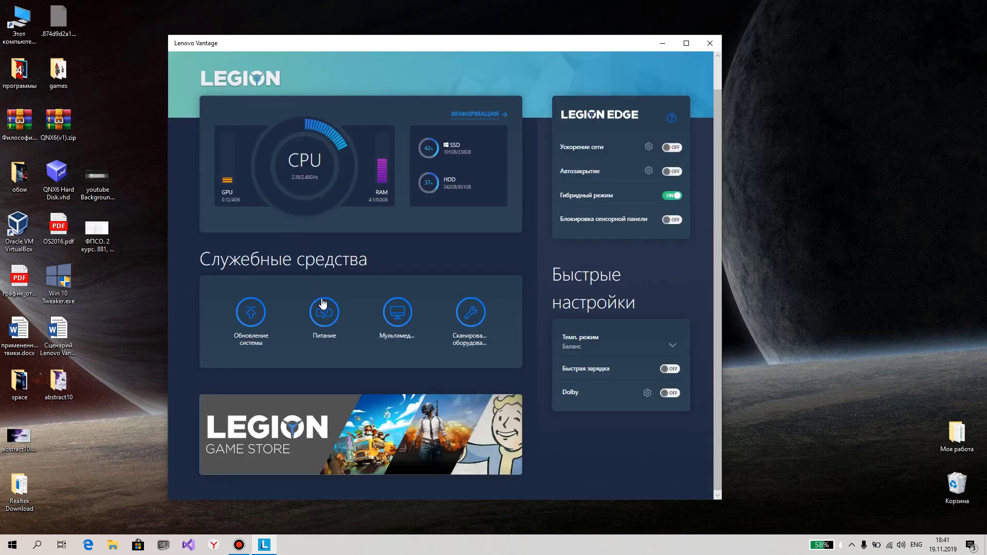
Open the power settings and review the battery, always-on USB and Lenovo Vantage toolbar options
click(322, 303)
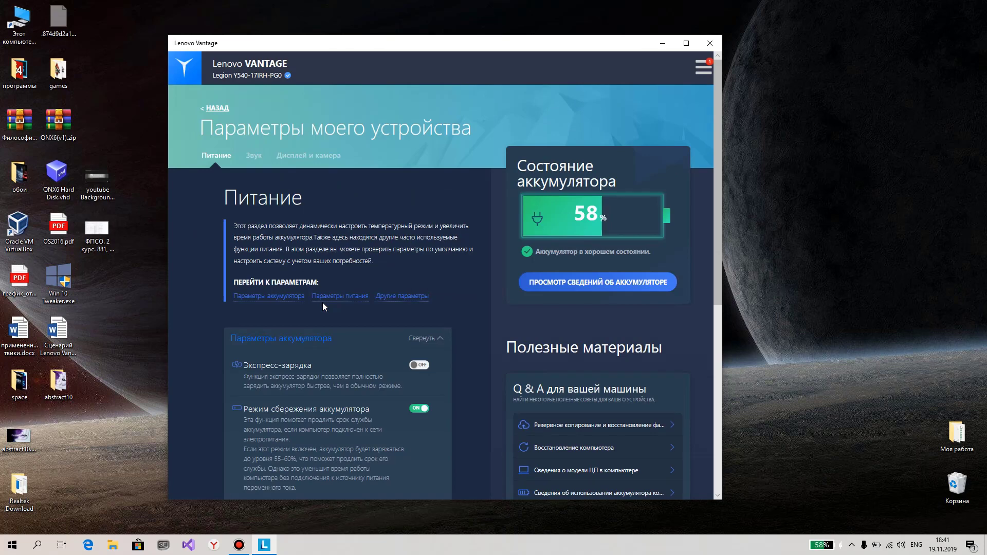
scroll(404, 248, down, 3)
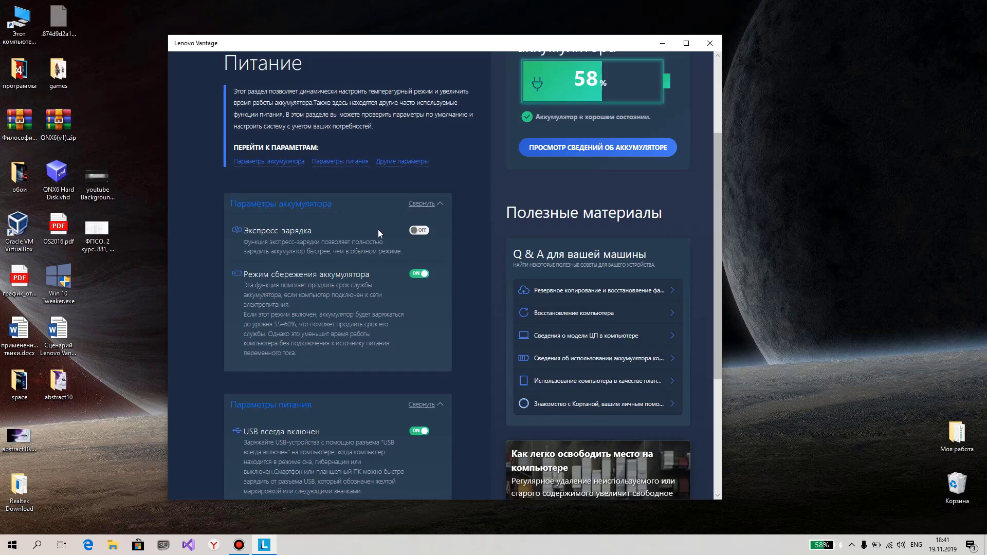
scroll(385, 230, down, 3)
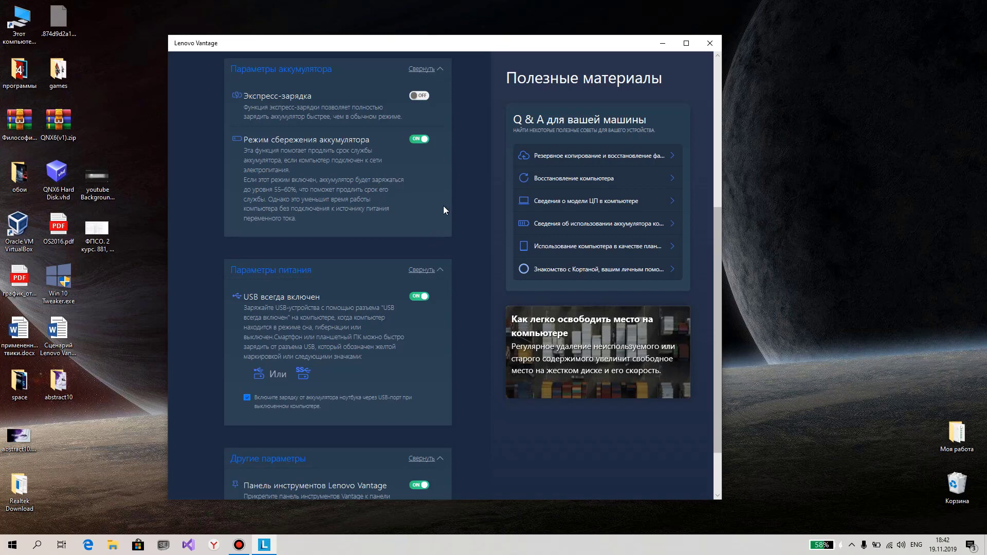
scroll(443, 205, up, 3)
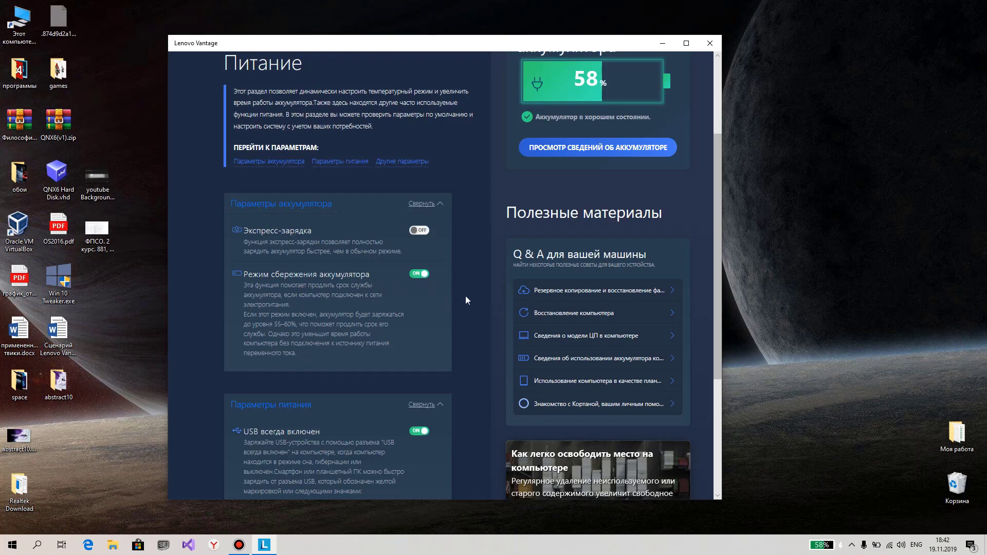
scroll(467, 283, down, 4)
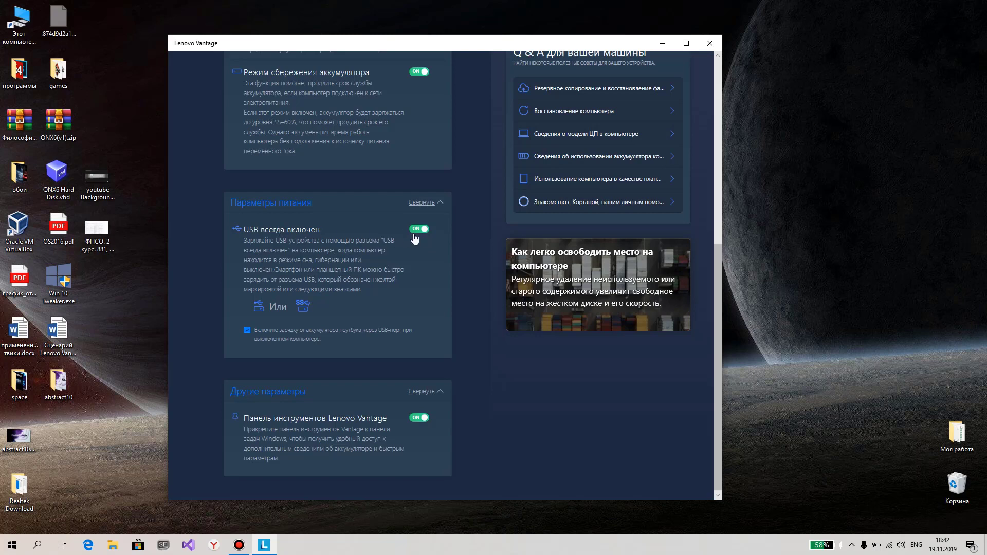
scroll(457, 237, down, 1)
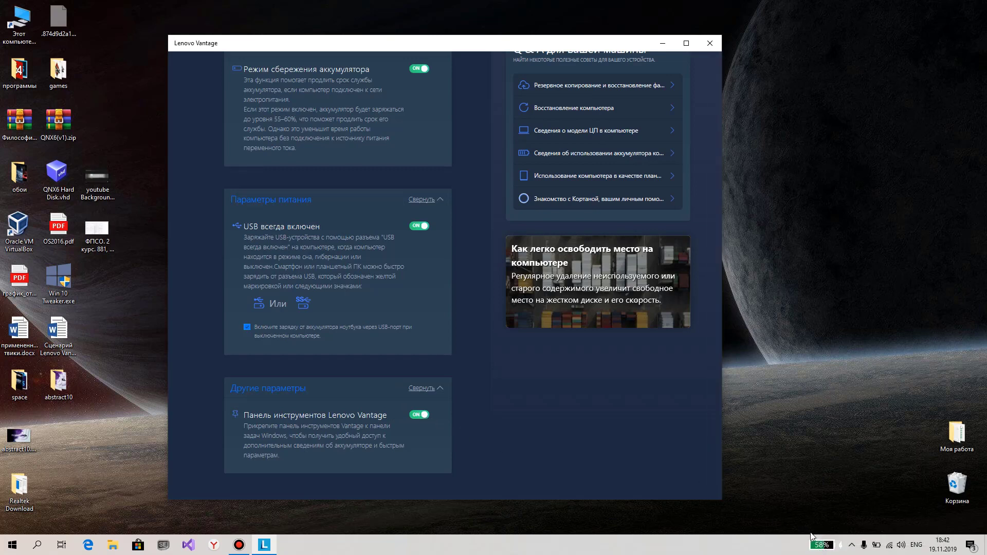
View the Lenovo Vantage battery toolbar's quick settings from the Windows taskbar and close them
mouse_move(814, 547)
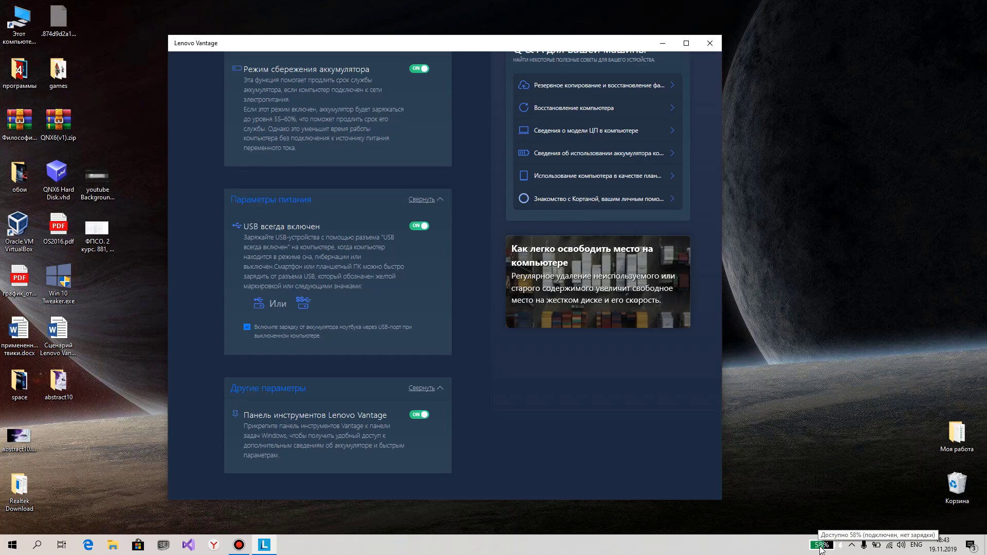
click(821, 549)
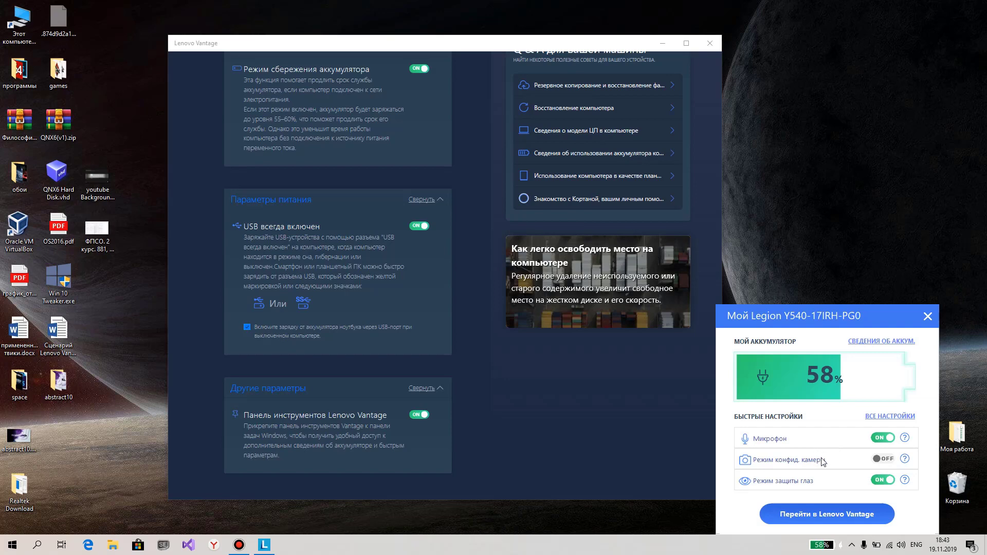
click(825, 544)
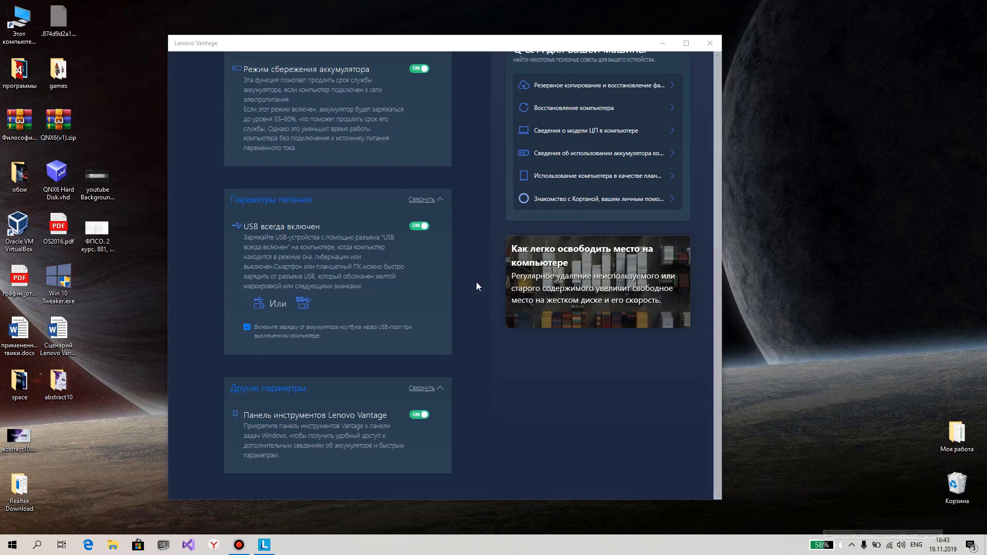
Open the sound settings and review the Dolby Audio, VoIP optimization and microphone options
scroll(476, 282, up, 6)
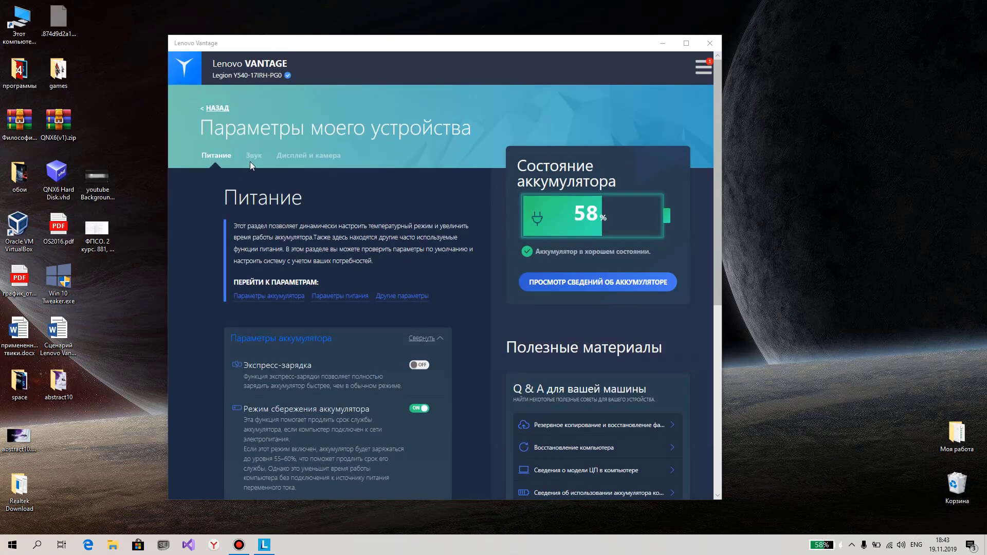
click(253, 157)
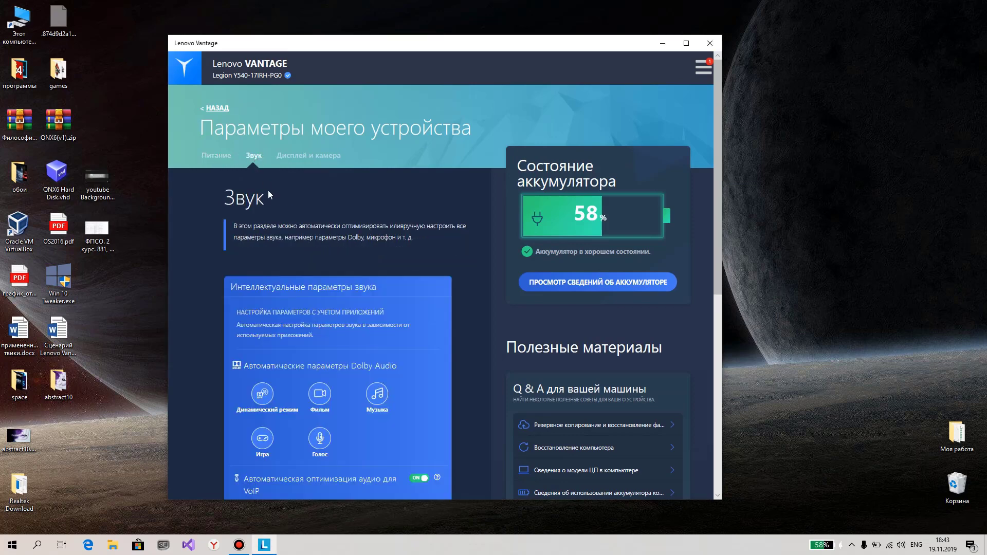
scroll(283, 204, down, 1)
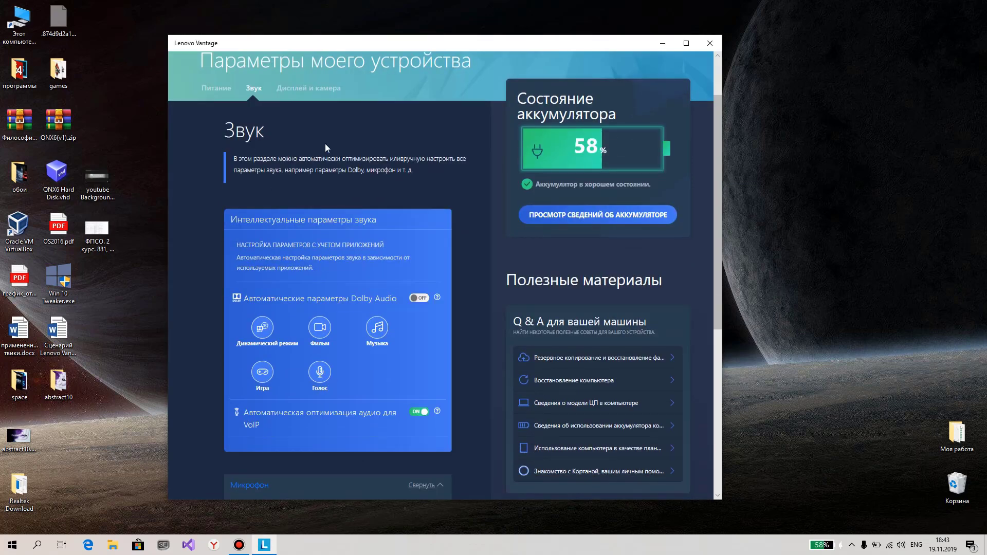
scroll(270, 187, down, 2)
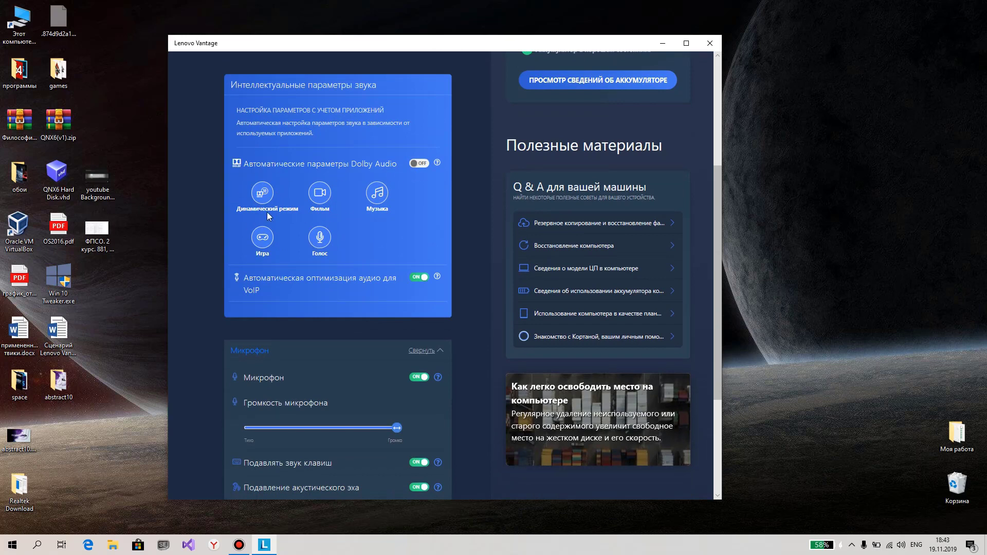
scroll(324, 195, down, 2)
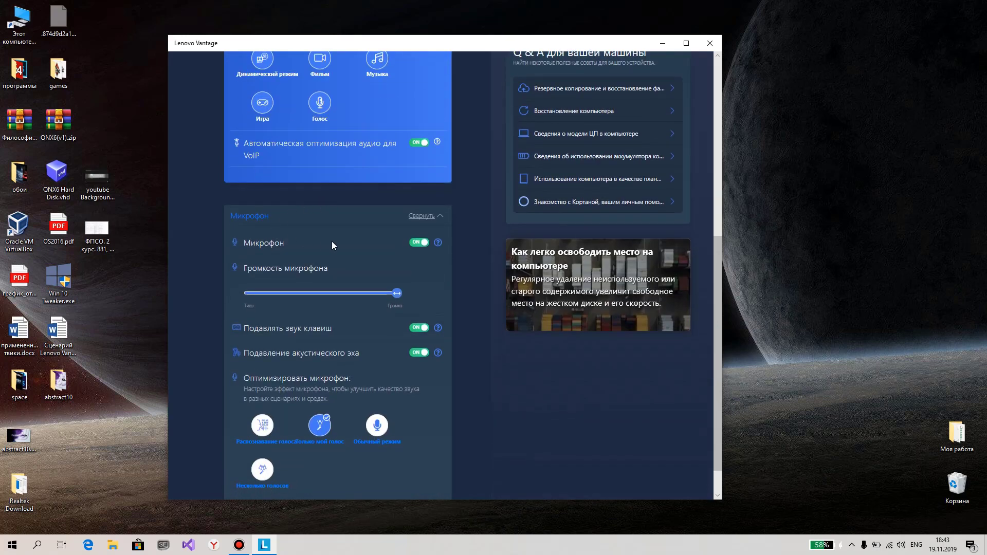
scroll(365, 268, down, 1)
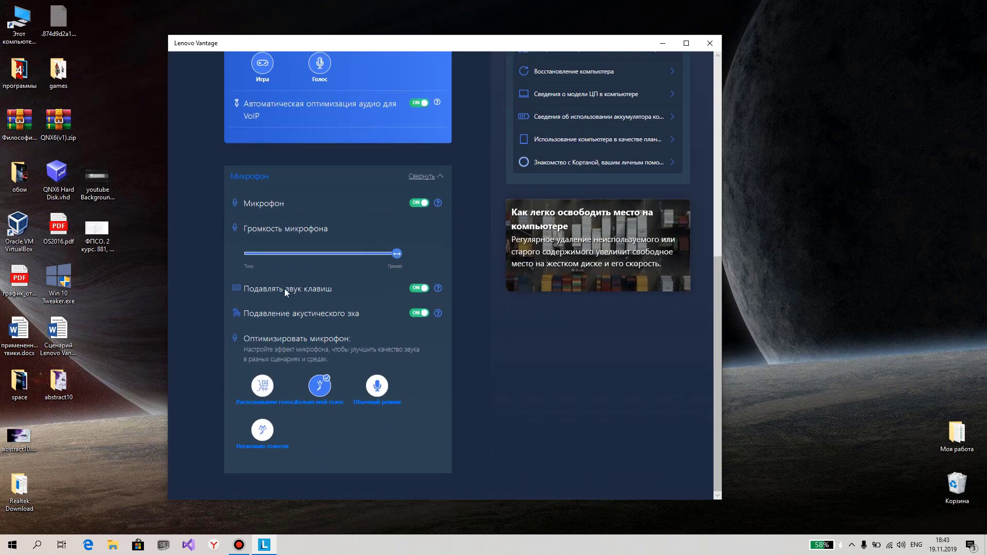
Review the display and camera settings, including color temperature, eye care mode and camera options, and return to the home page
scroll(357, 289, up, 8)
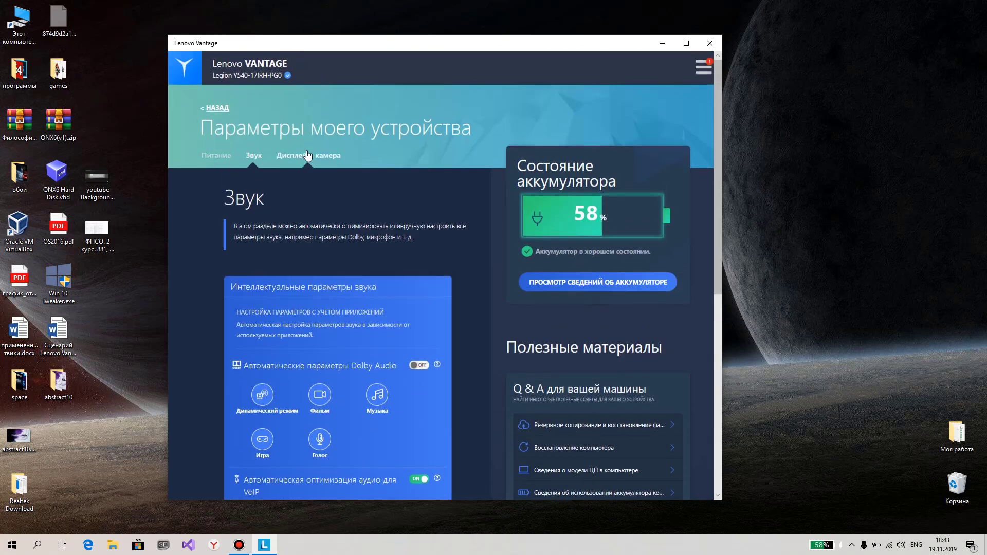
click(309, 156)
scroll(363, 234, down, 2)
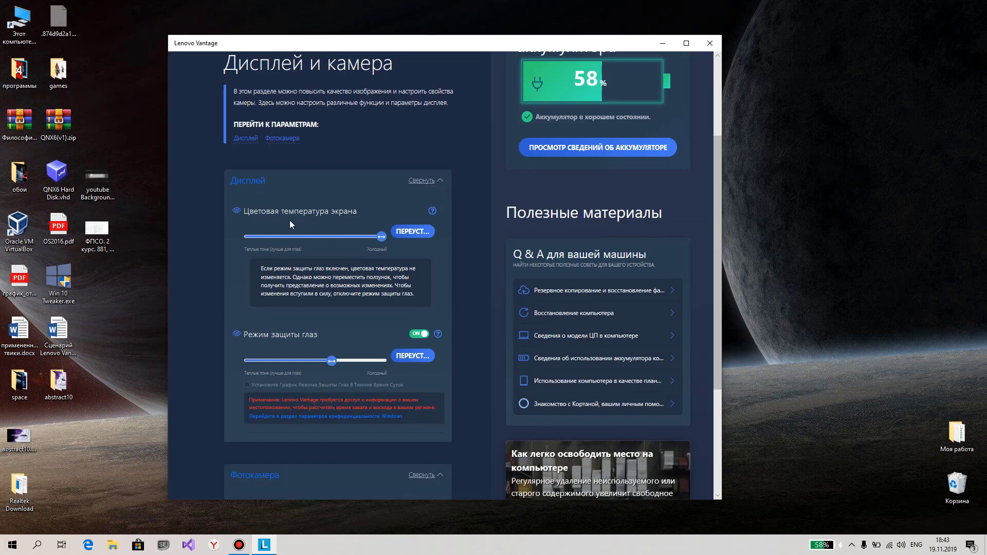
scroll(307, 221, down, 1)
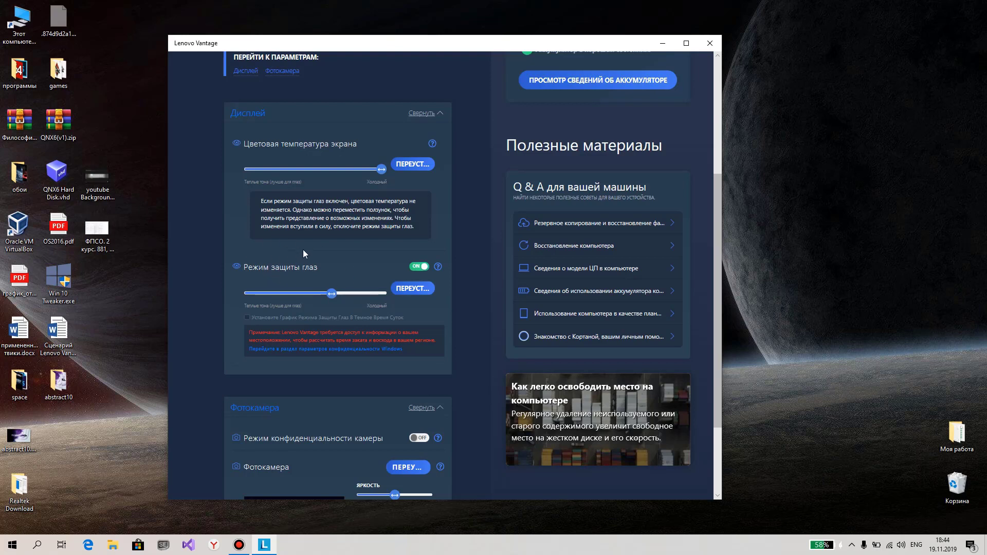
scroll(302, 252, down, 2)
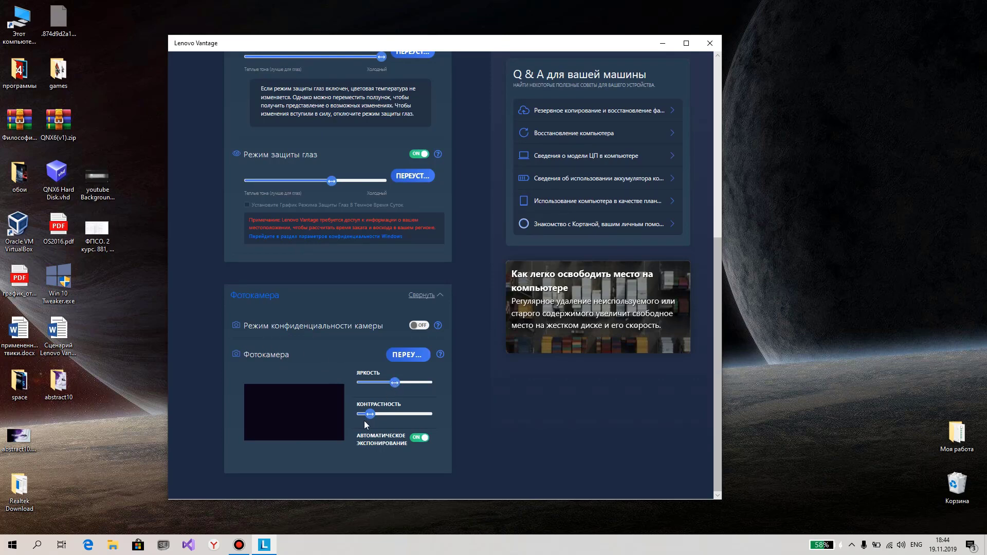
scroll(334, 362, up, 6)
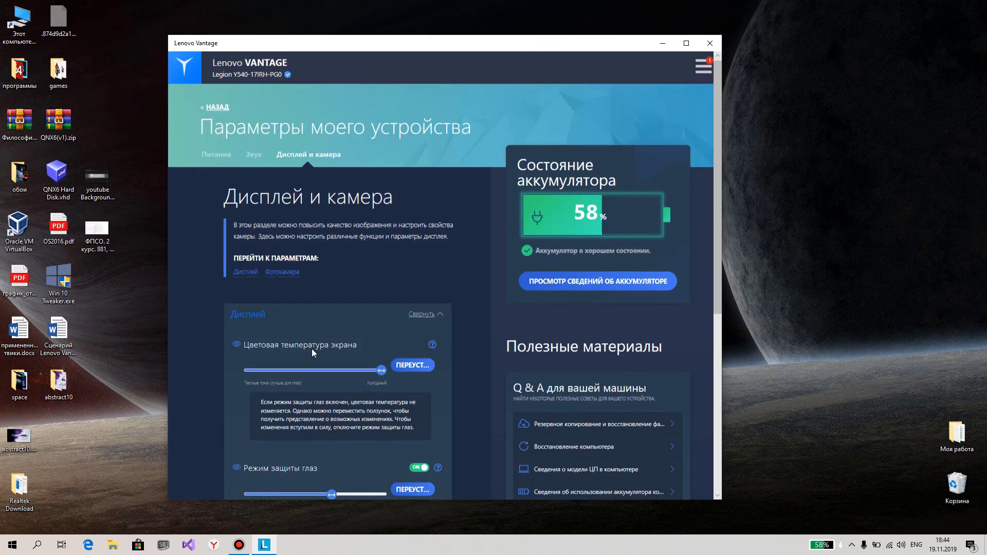
click(215, 109)
click(215, 109)
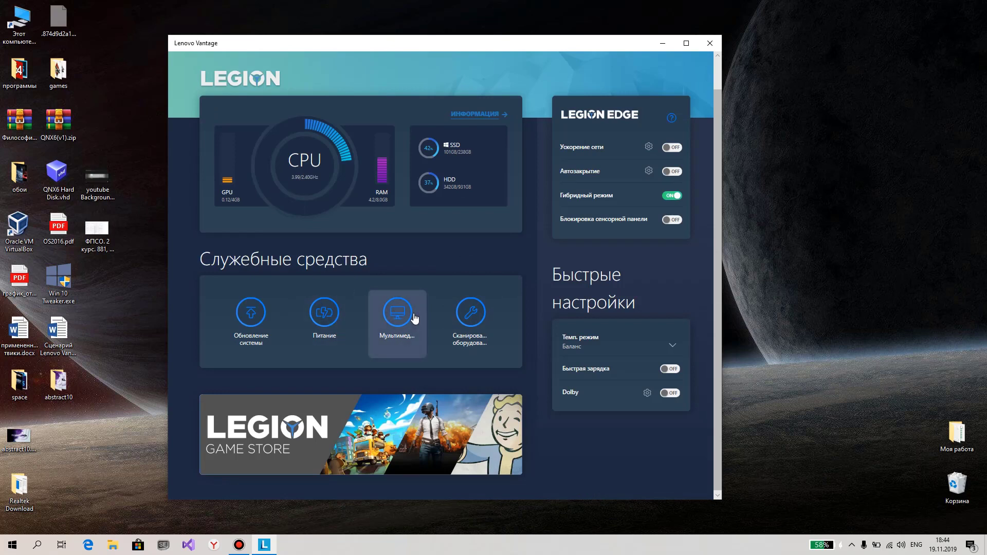
Open the multimedia tool from the home page and look over its sound and display and camera sections
click(396, 318)
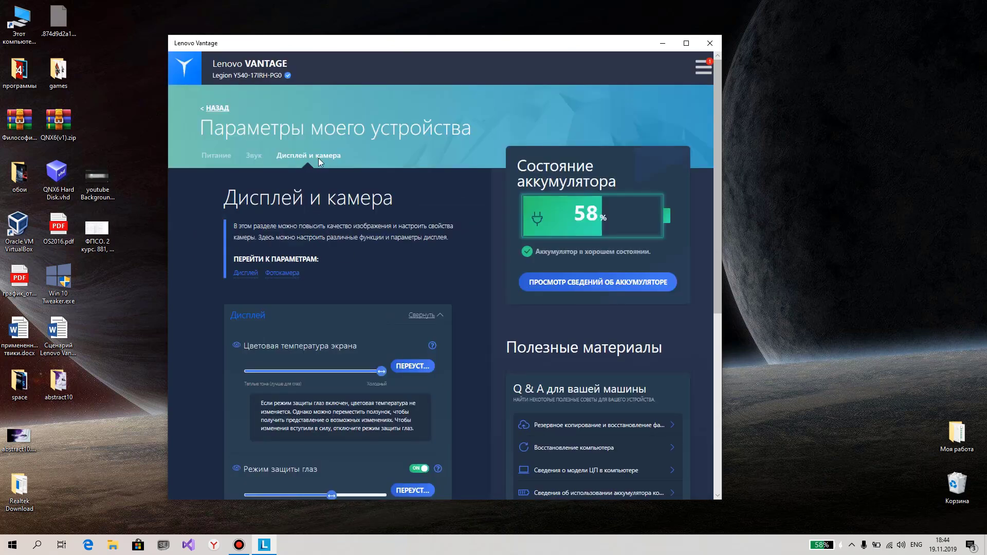
click(254, 157)
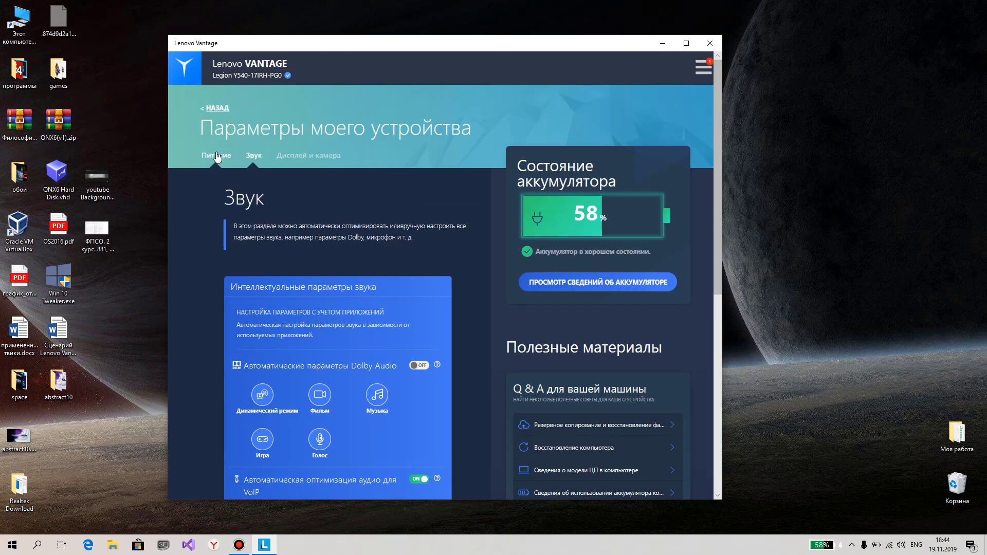
click(288, 156)
scroll(415, 296, down, 5)
scroll(415, 282, up, 5)
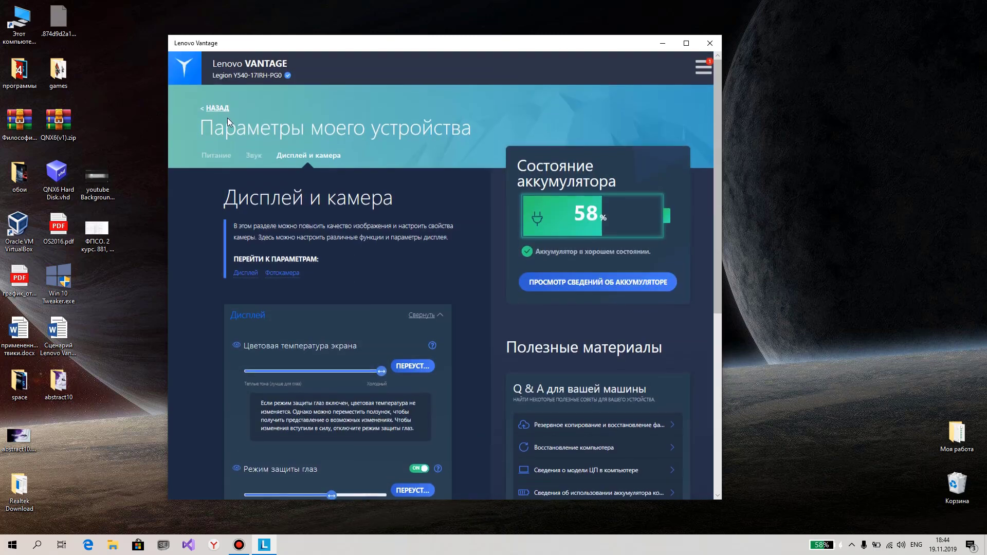
Go back home, view the hardware scan page with its list of hardware components, and return to the home page
click(211, 107)
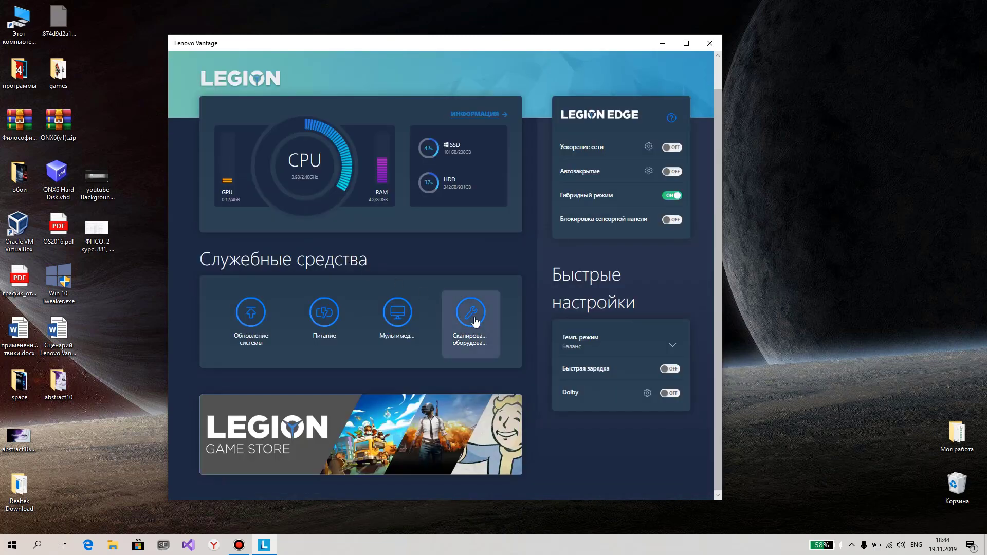
click(471, 314)
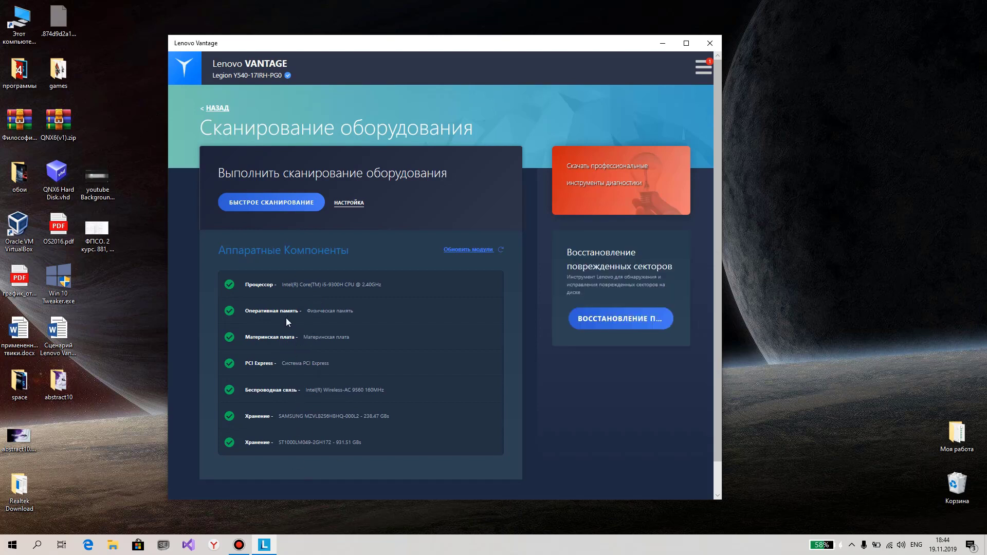
click(215, 109)
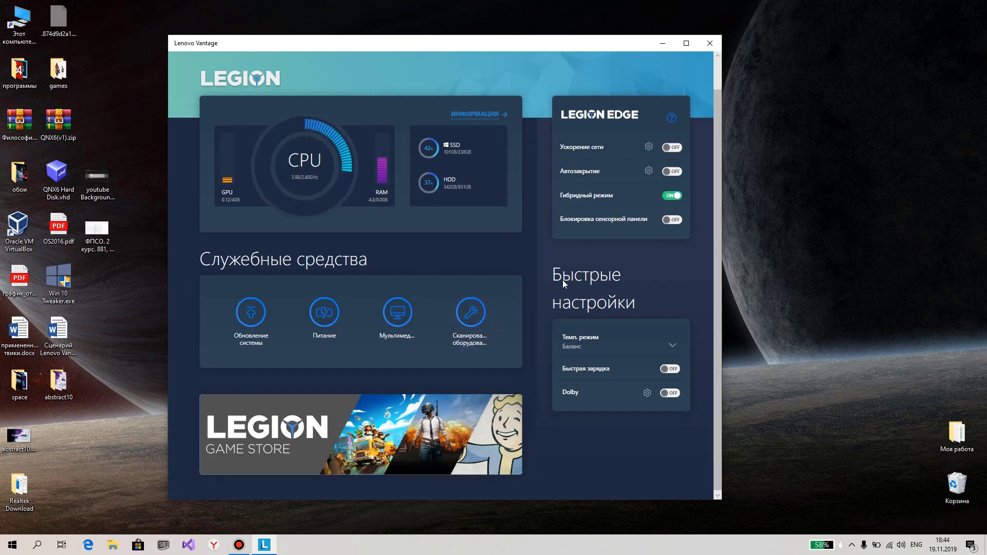
View the thermal mode choices in the quick settings and close the list without changing the mode
scroll(565, 306, down, 1)
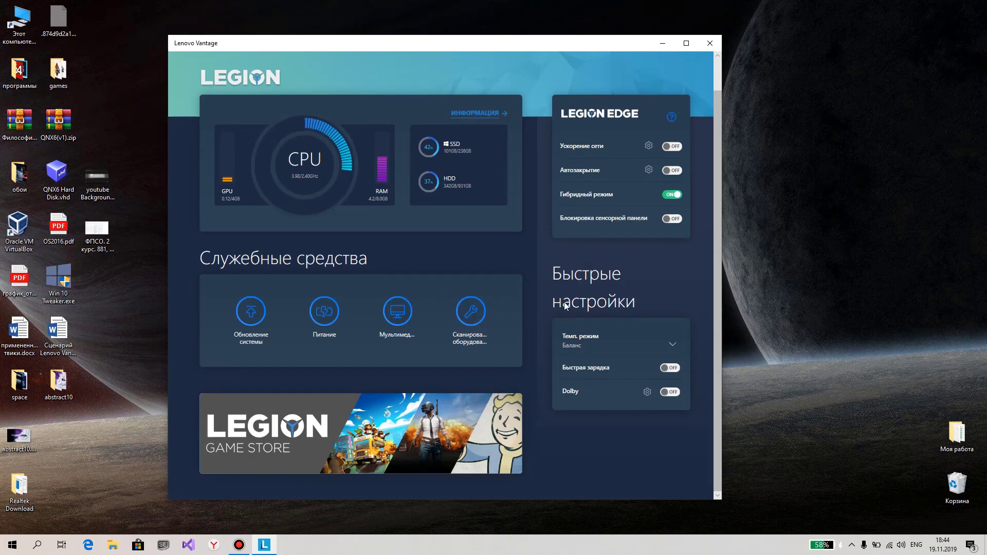
click(666, 347)
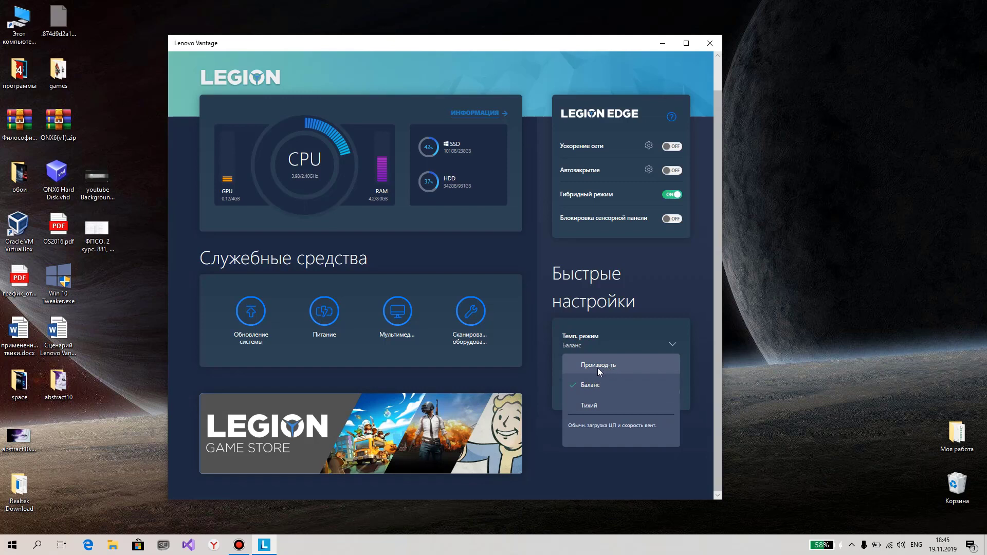
click(544, 344)
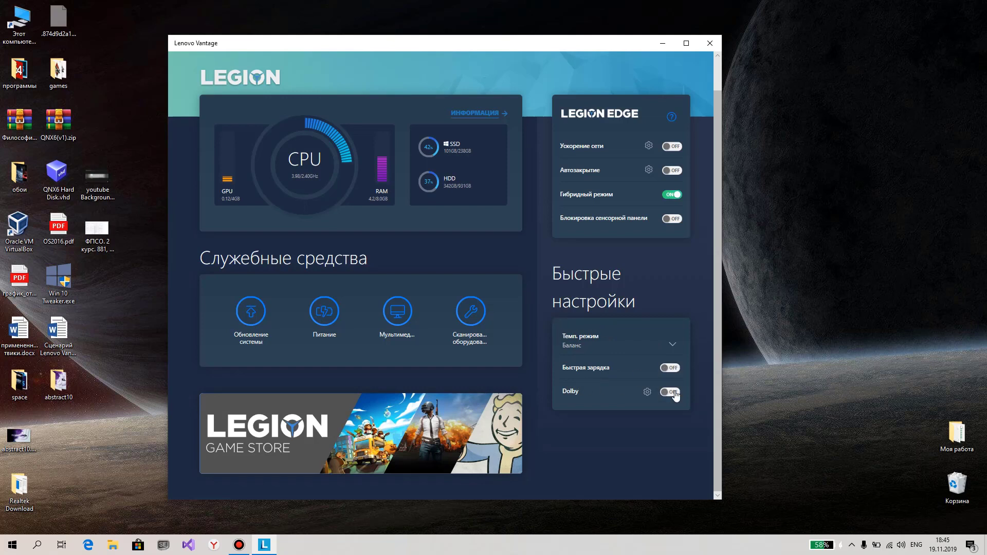
scroll(576, 373, up, 1)
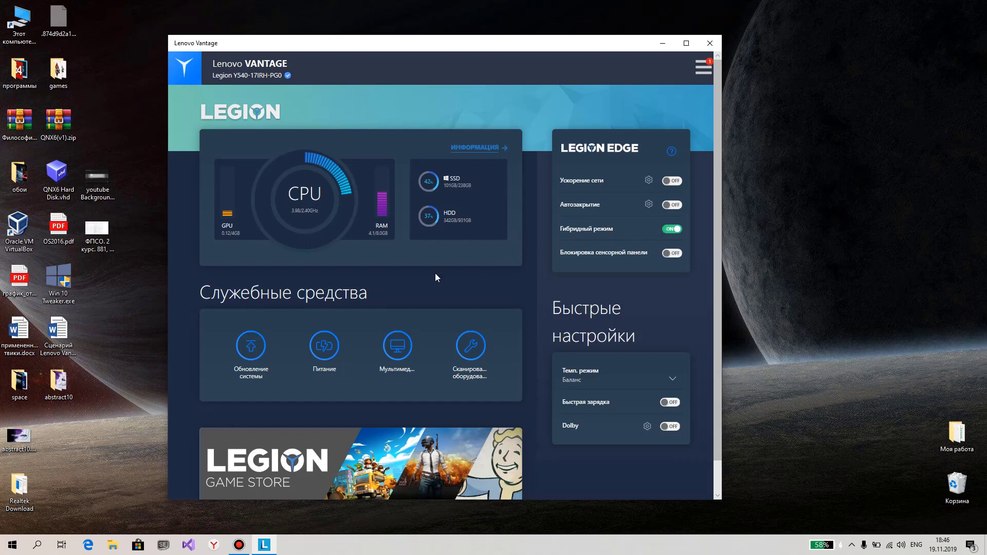
scroll(428, 276, down, 1)
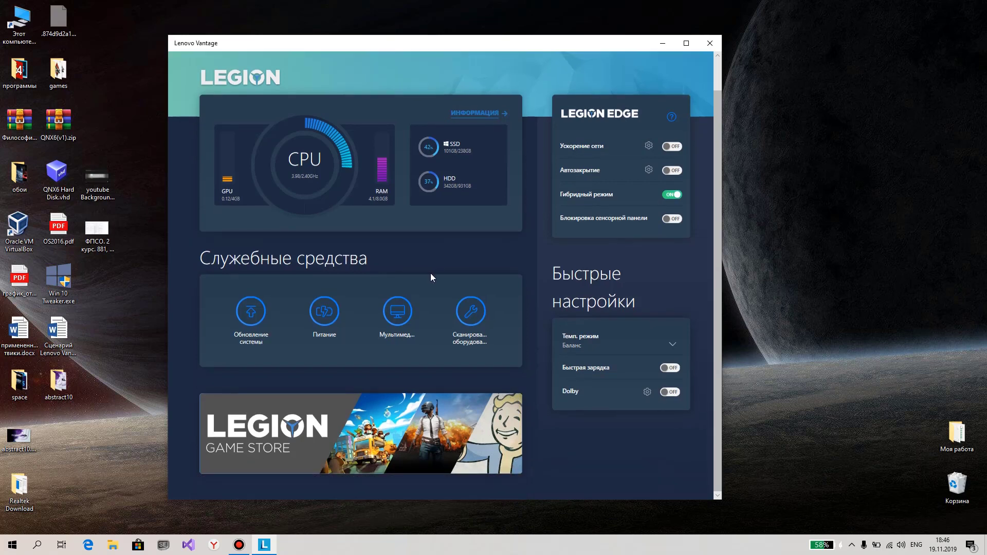
scroll(431, 278, up, 1)
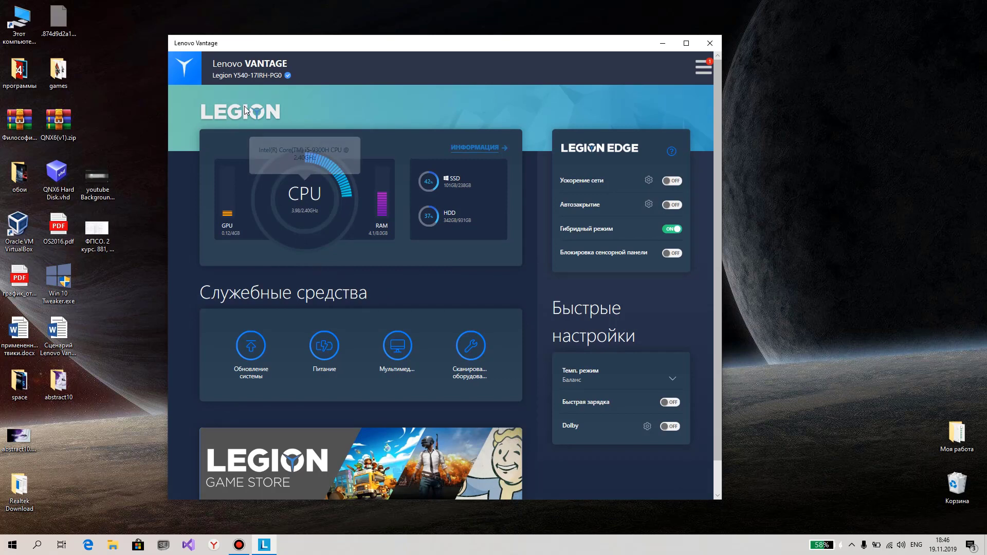
mouse_move(358, 171)
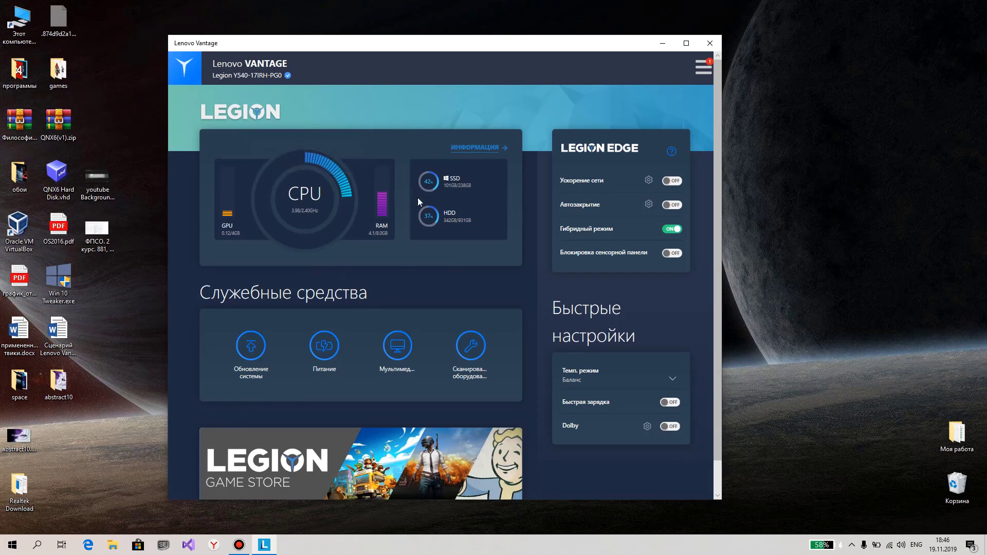